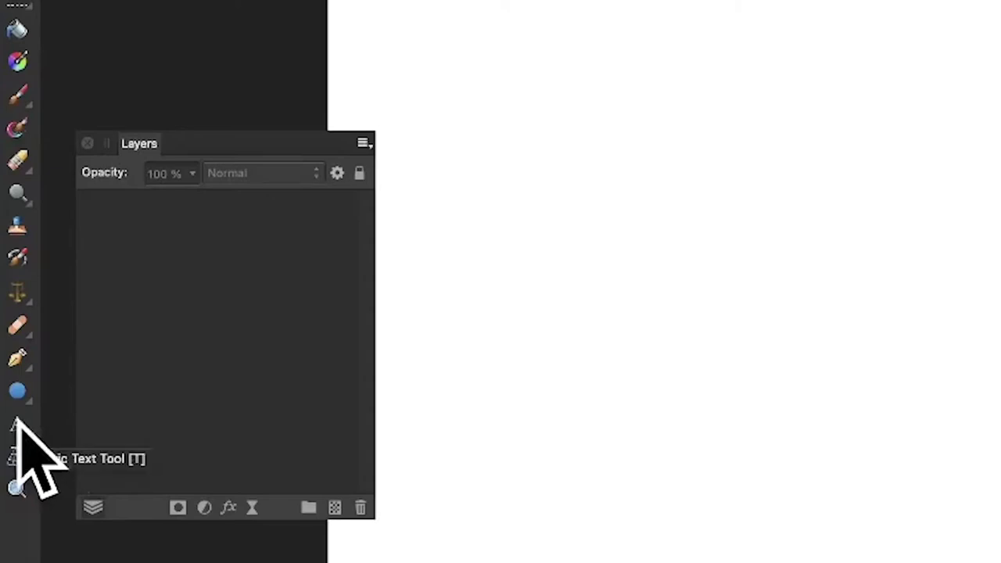
Pick the Artistic Text Tool and a font, then start replacing the 20 pt size.
click(18, 425)
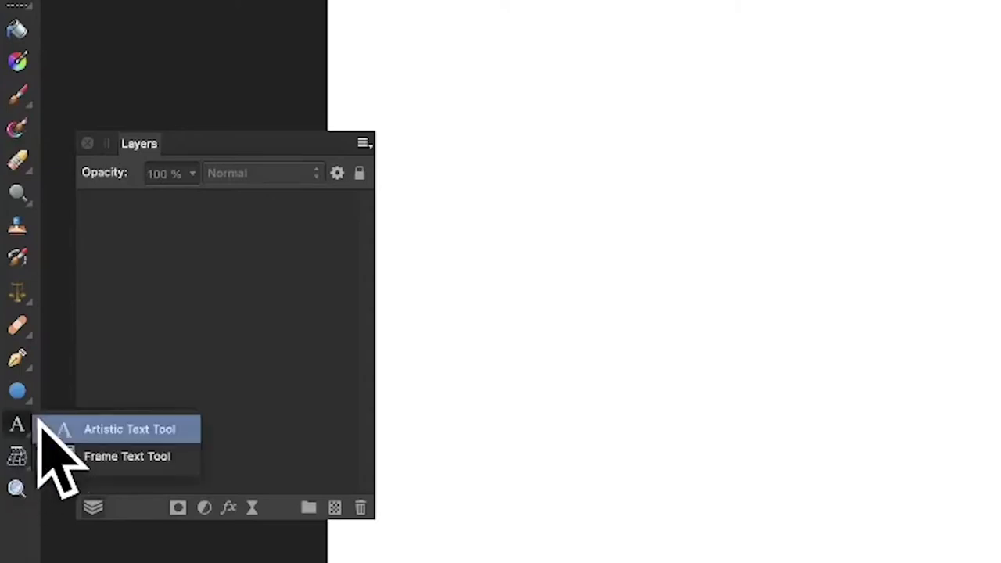
click(95, 430)
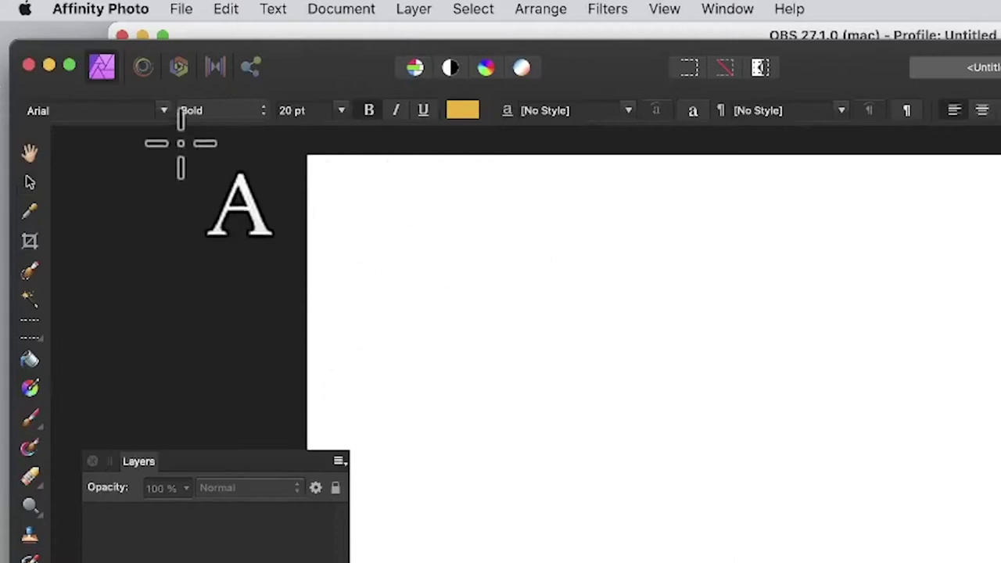
click(166, 110)
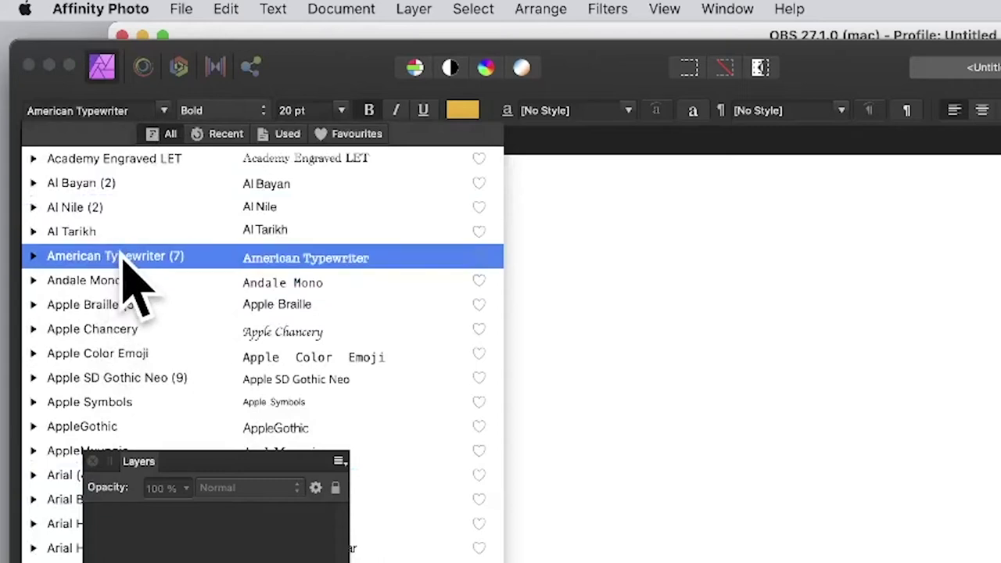
click(324, 64)
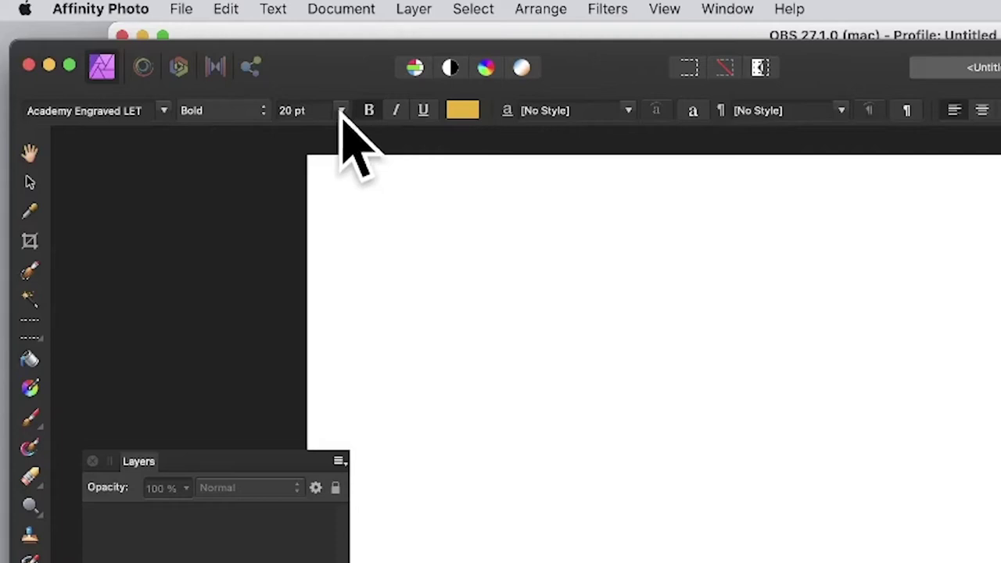
click(342, 112)
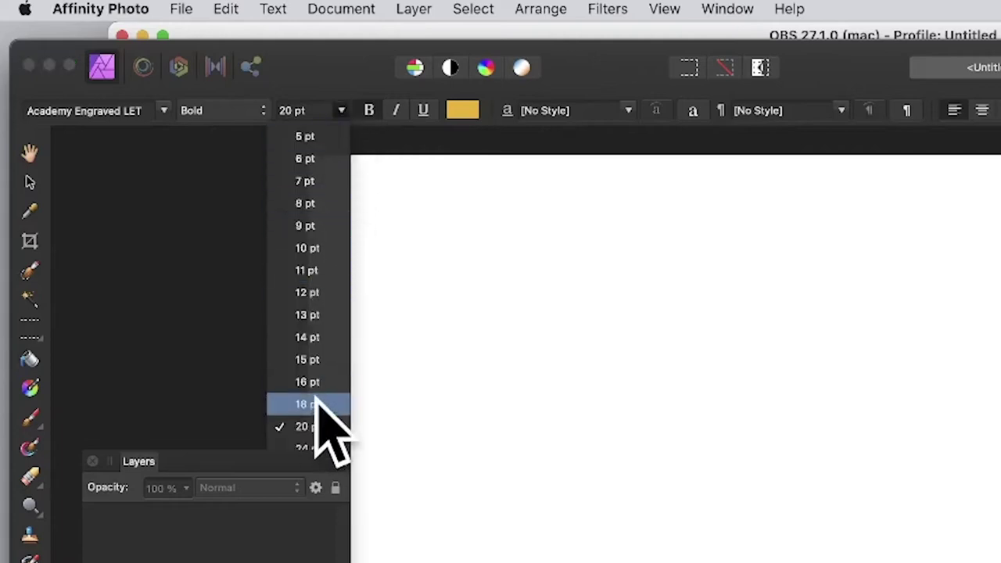
click(314, 110)
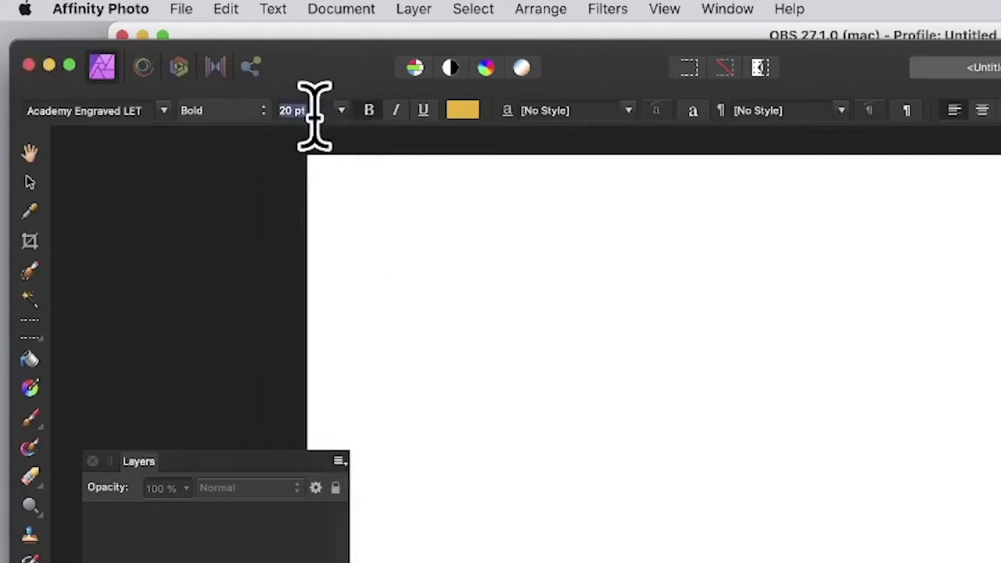
text(10)
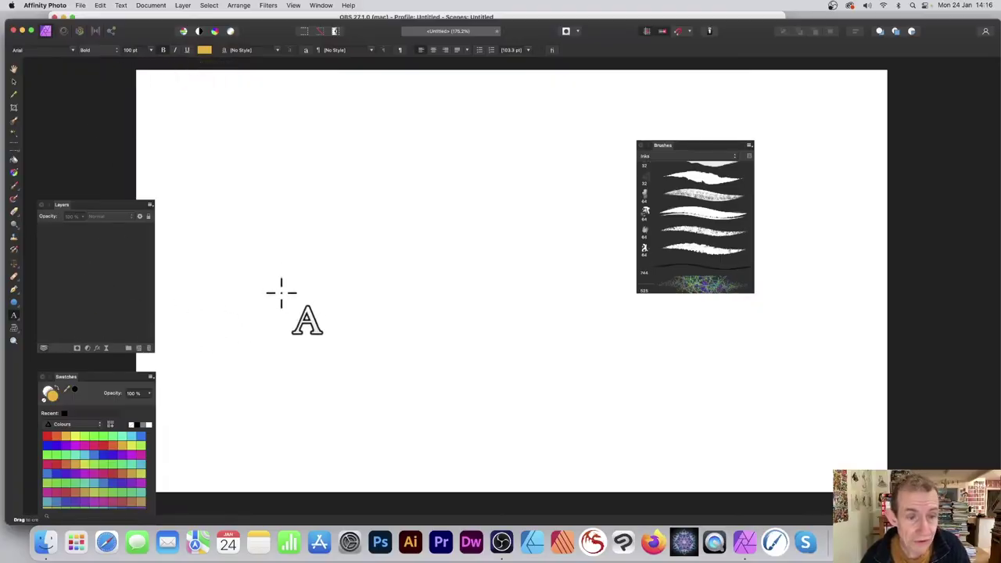
Type 'this is some text' mid-page in yellow 100 pt Arial Bold.
click(317, 262)
text(this is some text)
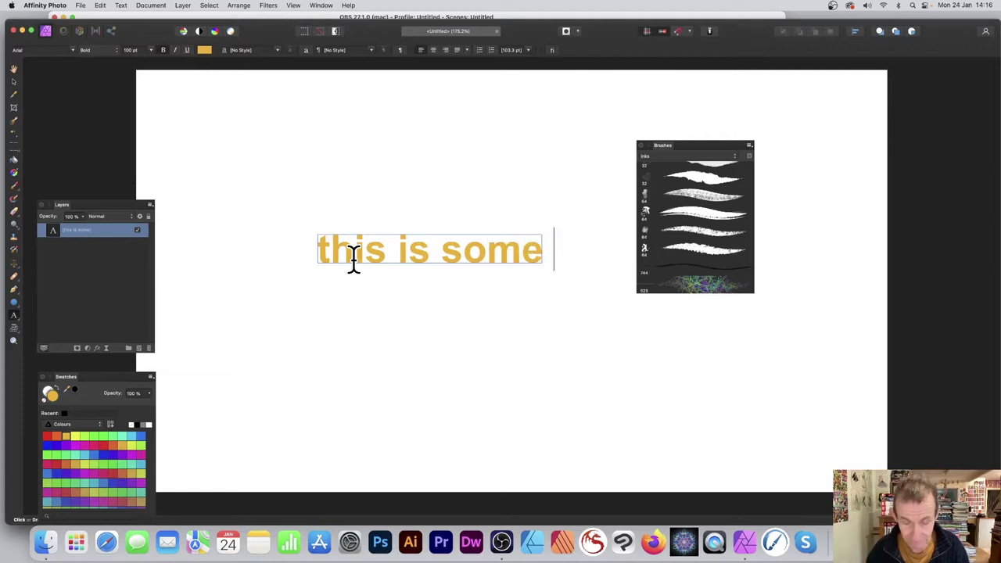
With the Move Tool active, rasterise the 'this is some text' layer through Layer > Rasterise.
click(14, 82)
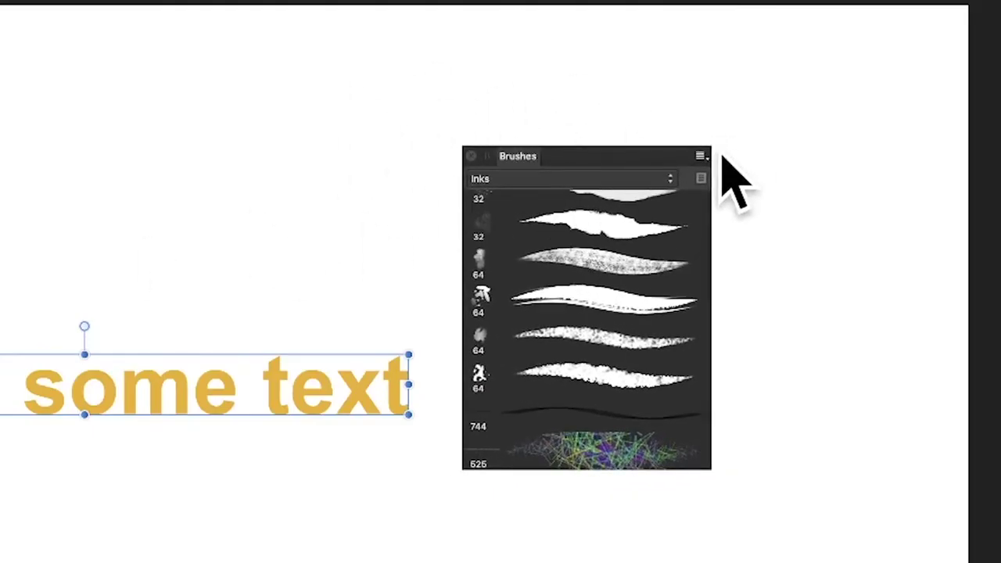
click(700, 157)
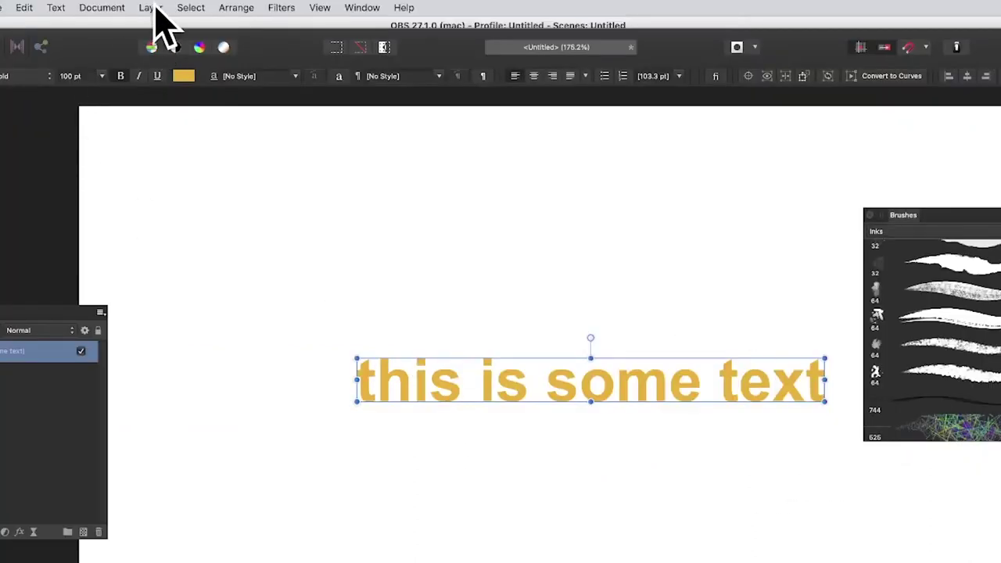
click(149, 10)
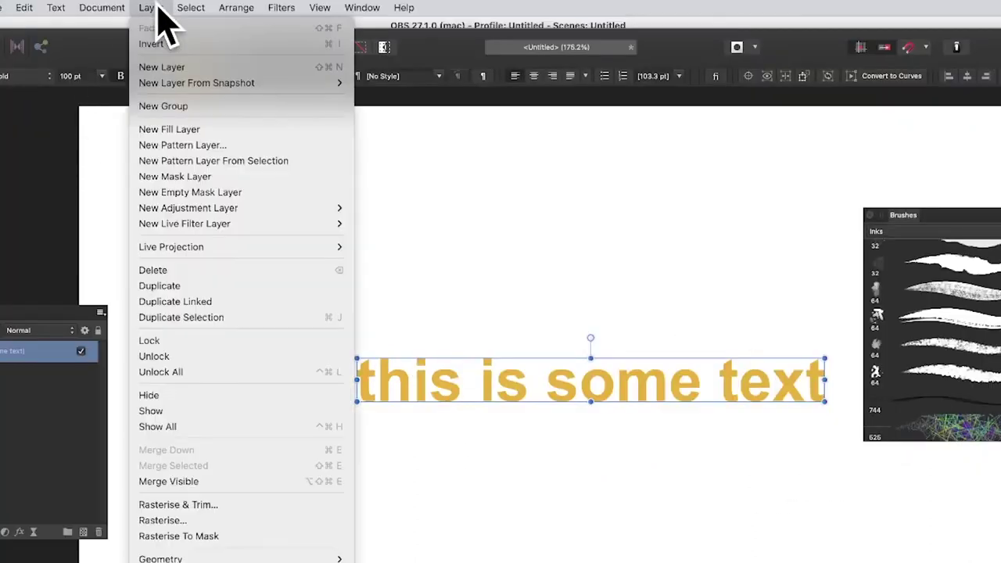
click(188, 521)
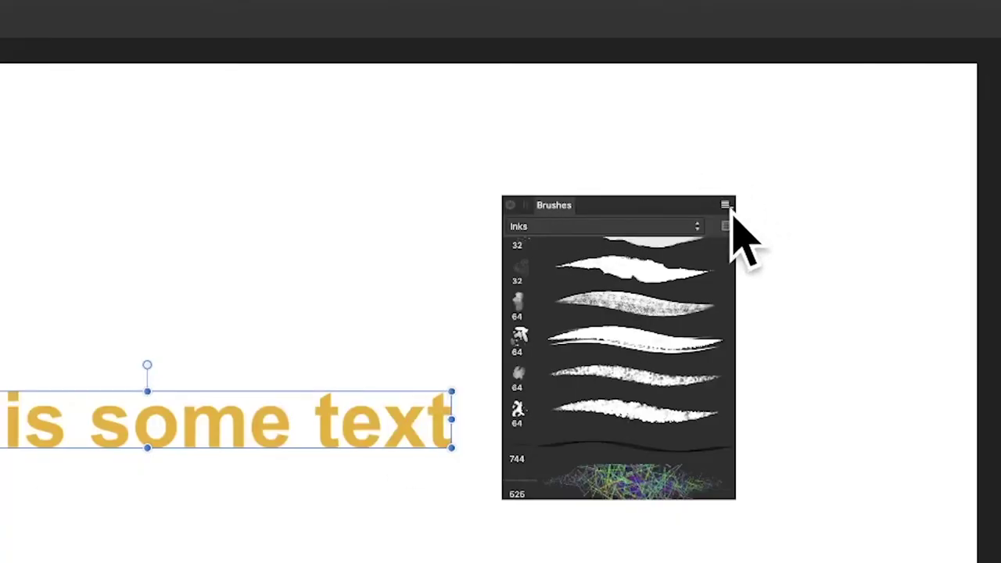
Make a new brush from the rasterised text selection, then delete the text layer.
click(726, 204)
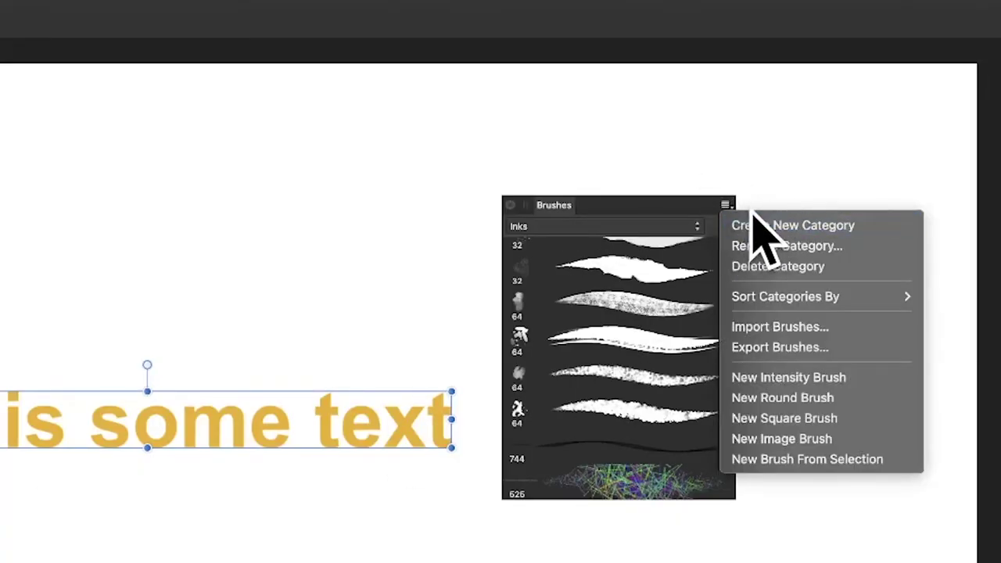
click(781, 461)
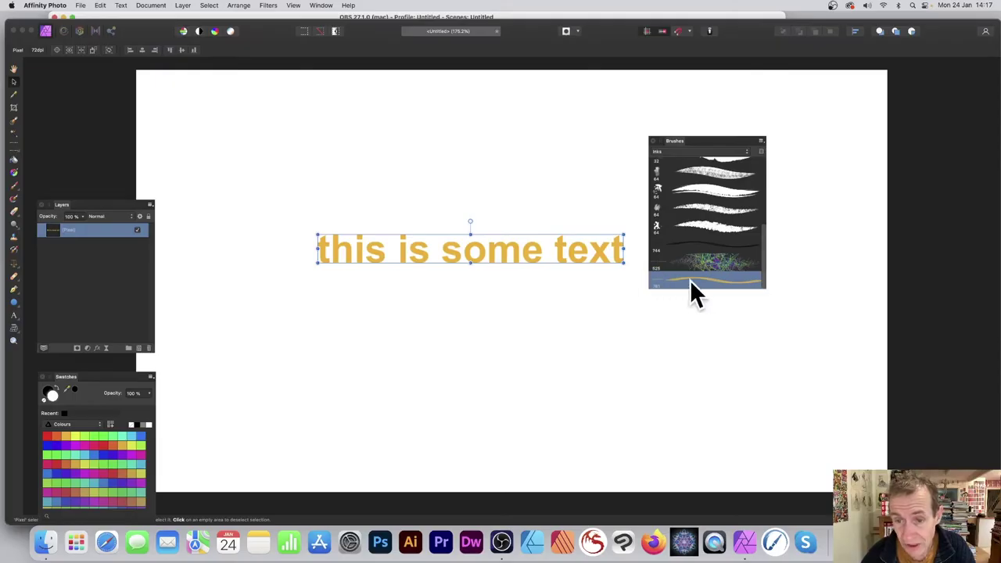
key(Delete)
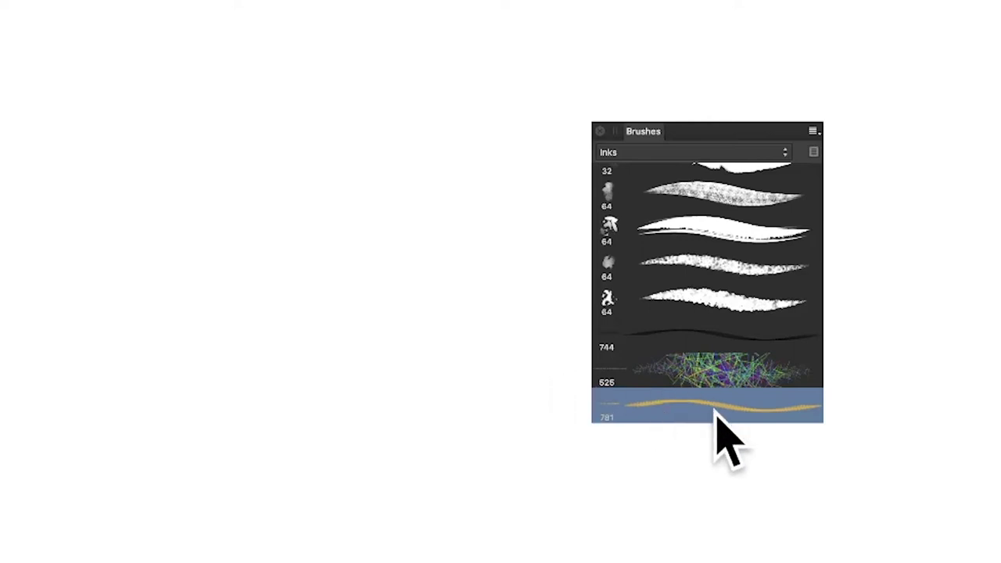
Open the new text brush's settings and lower its spacing from 15% to 4%.
double_click(707, 406)
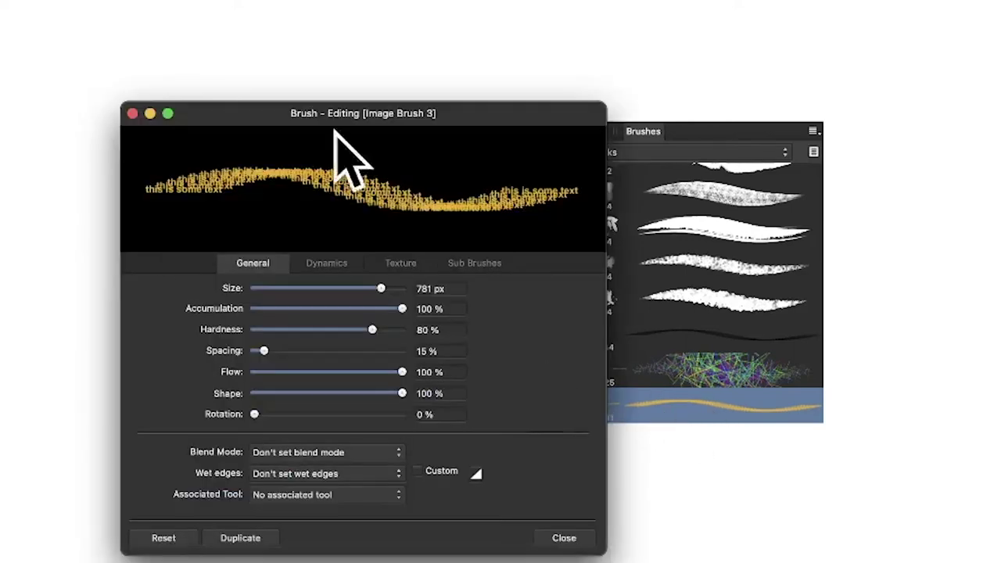
drag(368, 118, 362, 67)
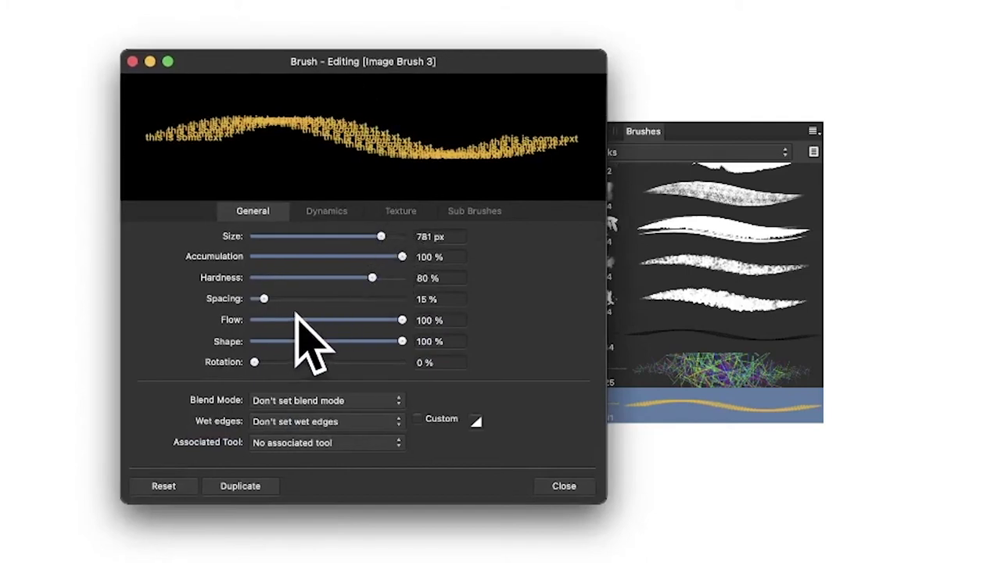
drag(265, 297, 253, 299)
drag(2, 96, 125, 314)
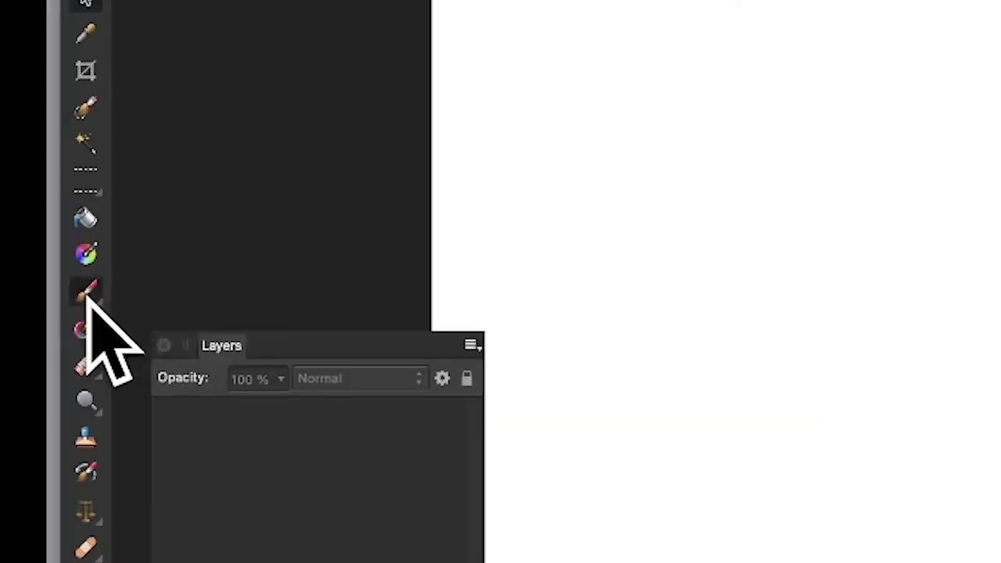
Paint a test stroke with the text brush using the Paint Brush Tool, then undo it.
drag(88, 300, 237, 297)
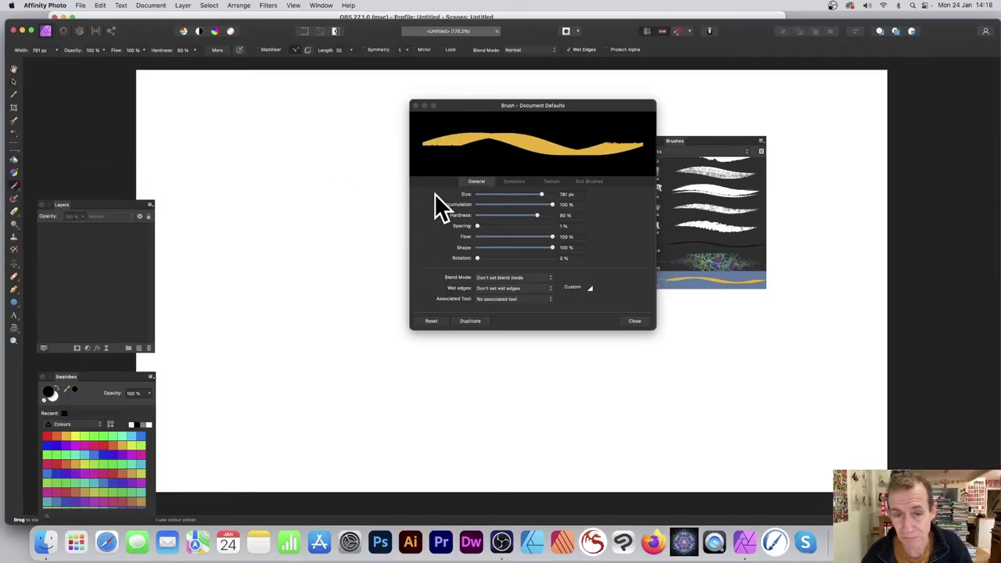
mouse_move(149, 156)
mouse_down()
mouse_move(391, 219)
mouse_move(203, 305)
mouse_move(532, 352)
mouse_up()
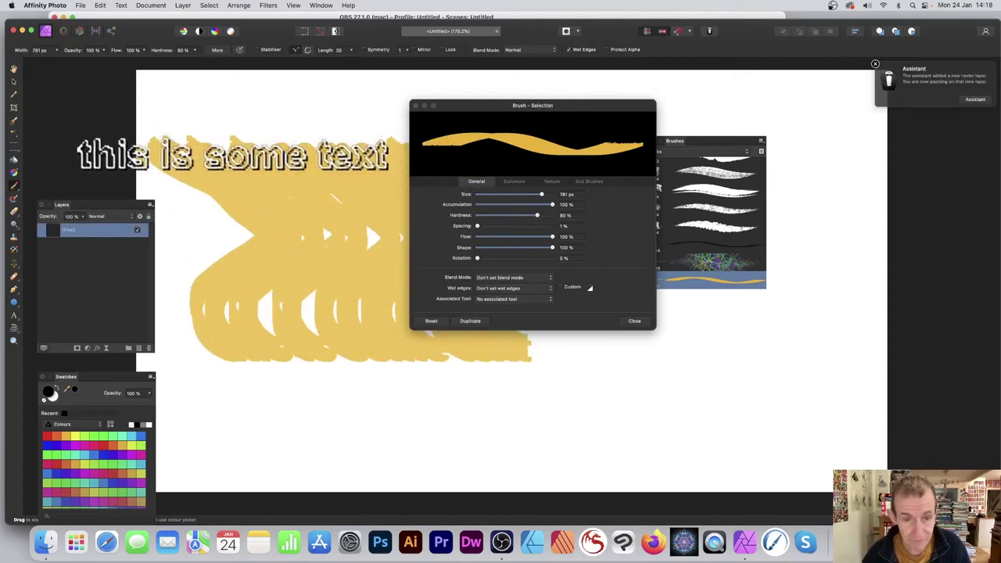
key(super+z)
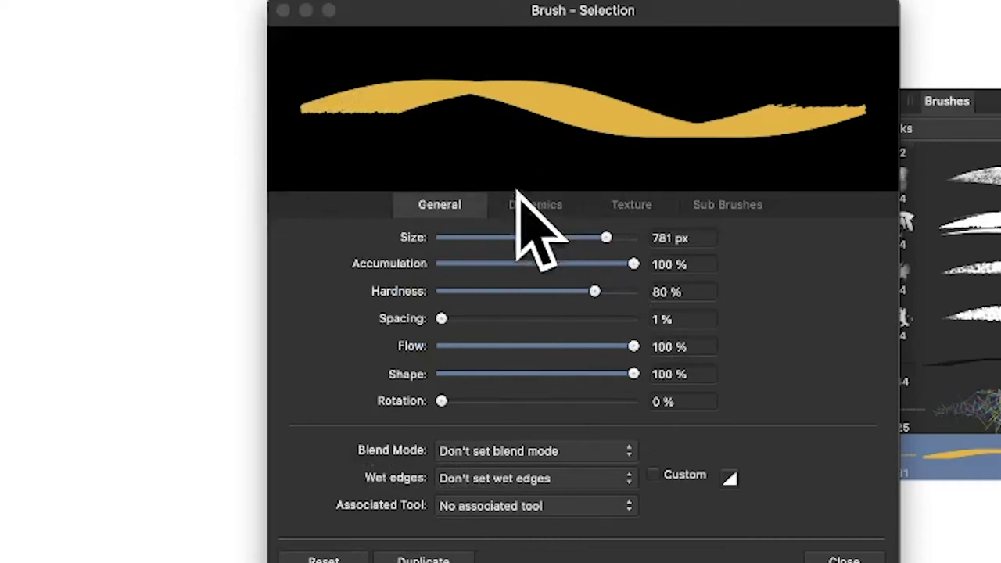
Set jitter: size 90% pressure, scatter X 226%/Y 279%, rotation and hue 100%, saturation 61%.
click(533, 202)
drag(467, 237, 616, 235)
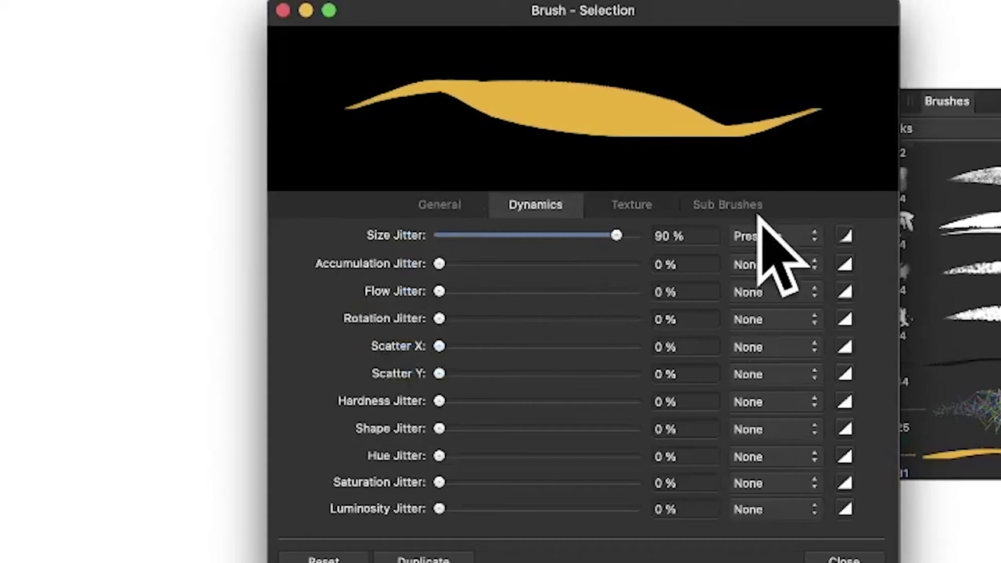
mouse_move(478, 345)
mouse_down()
mouse_move(552, 346)
mouse_move(575, 374)
mouse_up()
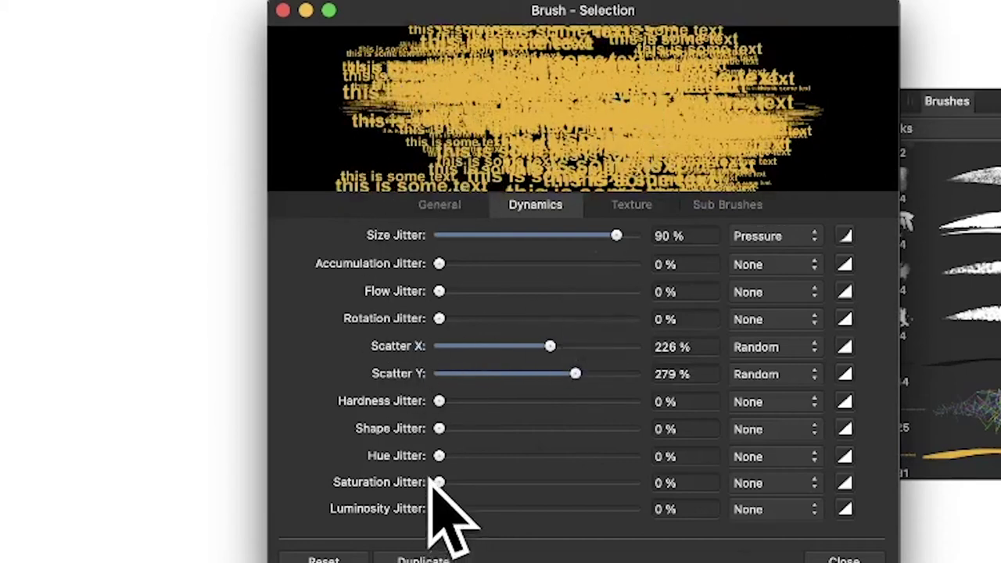
drag(489, 317, 647, 329)
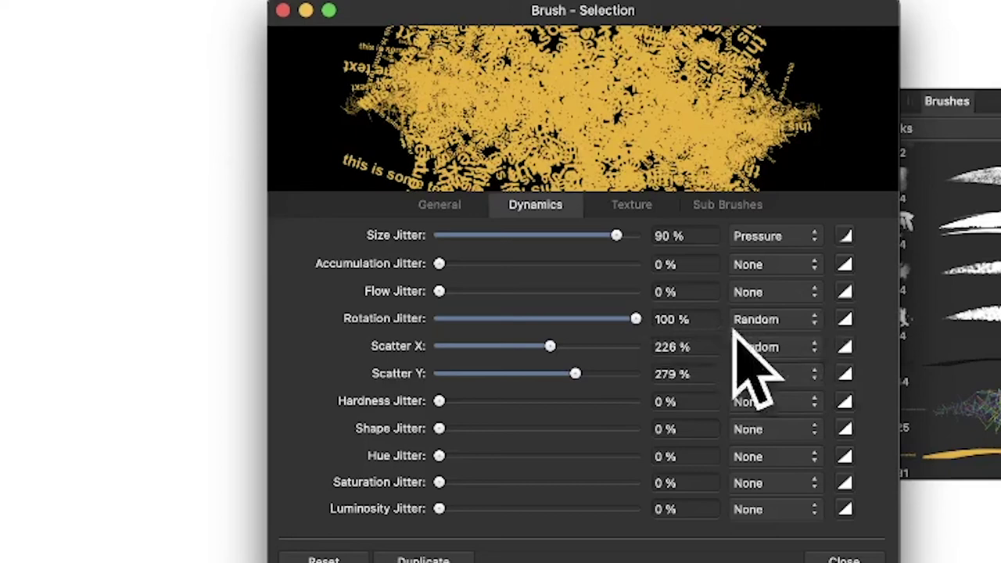
click(784, 324)
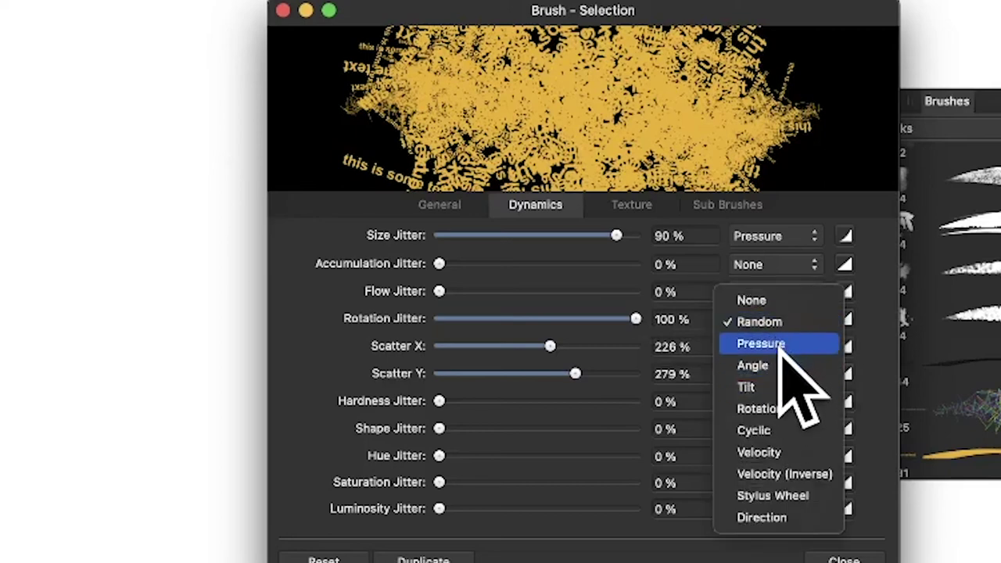
click(559, 4)
mouse_move(439, 455)
mouse_down()
mouse_move(622, 453)
mouse_move(631, 411)
mouse_up()
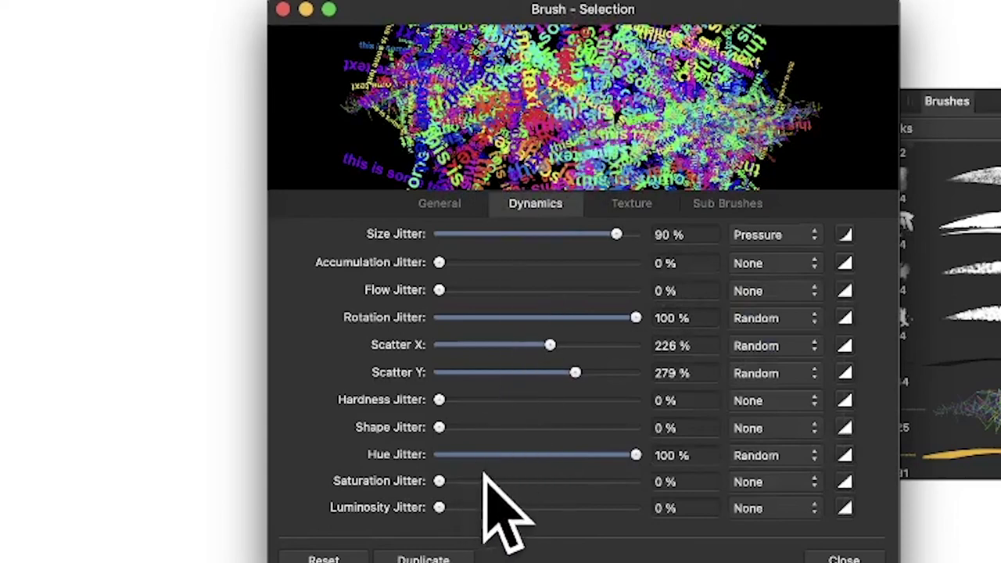
mouse_move(485, 480)
mouse_down()
mouse_move(559, 481)
mouse_move(480, 508)
mouse_move(353, 477)
mouse_up()
click(594, 508)
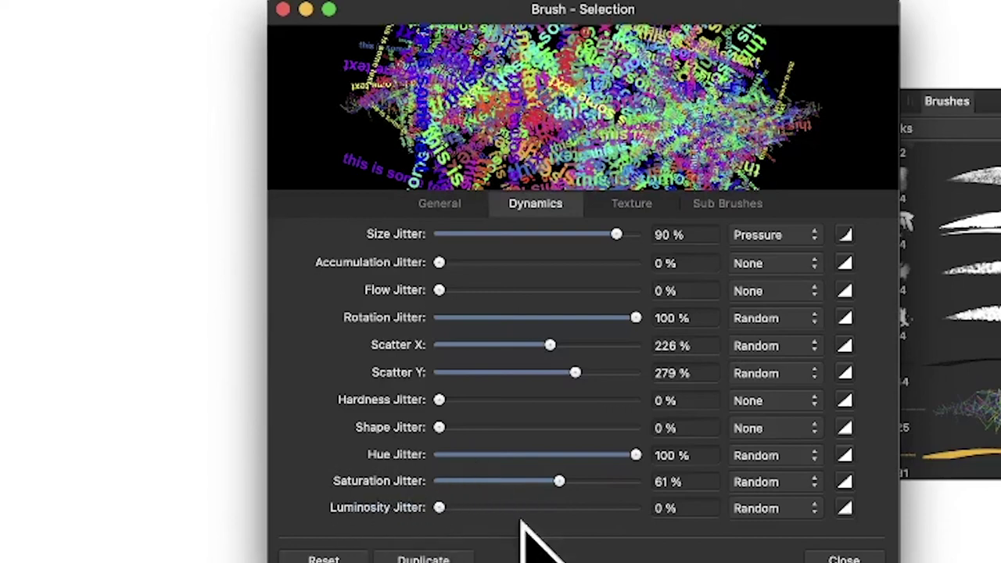
click(844, 558)
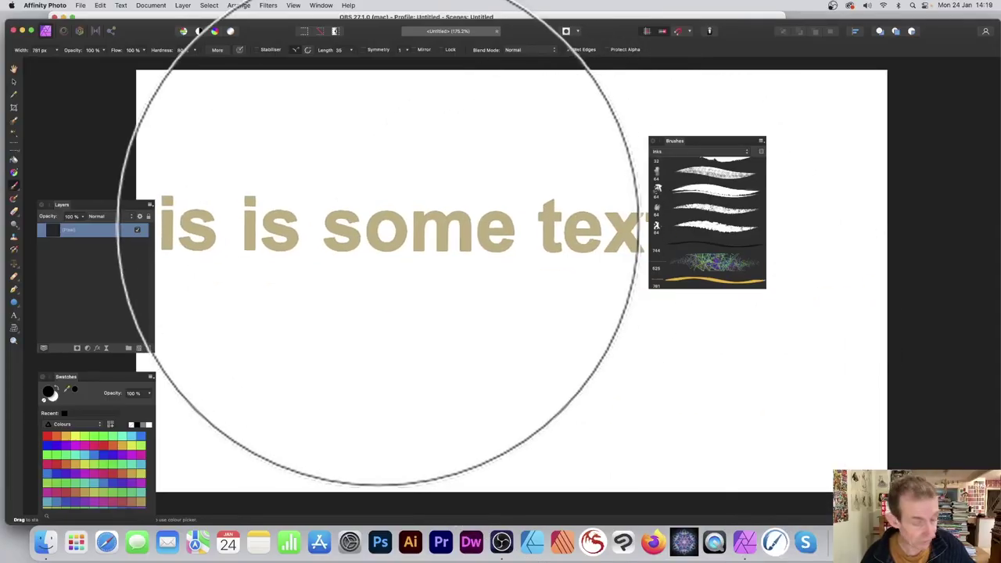
Drag the jittered text brush across the canvas to spray multicoloured, rotated text stamps.
click(378, 234)
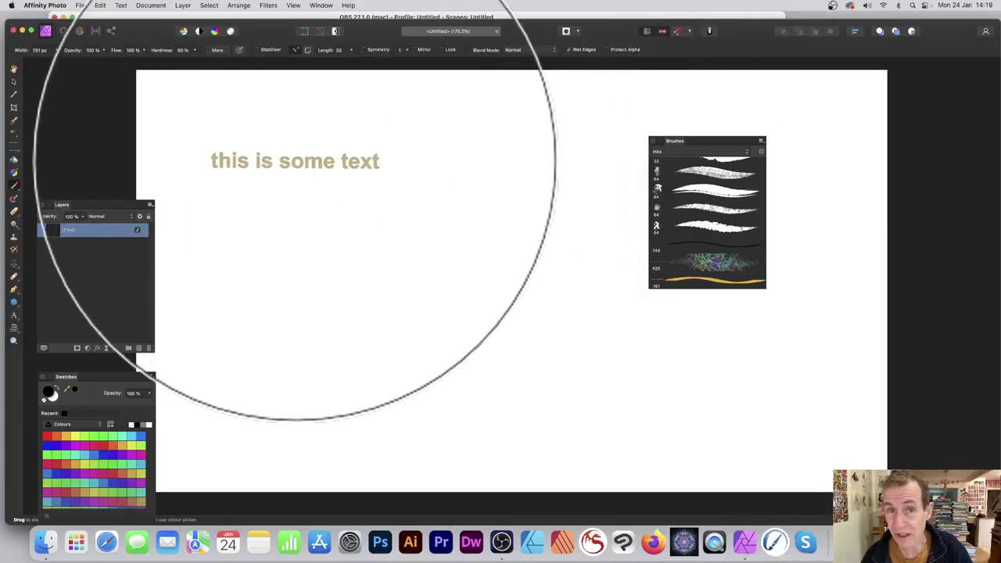
mouse_move(321, 161)
mouse_down()
mouse_move(421, 131)
mouse_move(500, 179)
mouse_move(520, 217)
mouse_move(606, 119)
mouse_move(744, 155)
mouse_move(718, 261)
mouse_move(708, 174)
mouse_move(805, 226)
mouse_move(872, 204)
mouse_move(832, 275)
mouse_move(566, 350)
mouse_move(281, 326)
mouse_move(403, 321)
mouse_move(326, 293)
mouse_move(249, 283)
mouse_move(235, 221)
mouse_move(304, 265)
mouse_move(421, 239)
mouse_move(561, 244)
mouse_move(624, 261)
mouse_move(700, 232)
mouse_move(540, 235)
mouse_move(492, 259)
mouse_move(431, 251)
mouse_move(373, 226)
mouse_move(496, 221)
mouse_move(545, 235)
mouse_move(502, 226)
mouse_move(551, 208)
mouse_move(538, 193)
mouse_move(566, 196)
mouse_move(566, 218)
mouse_move(600, 282)
mouse_move(558, 309)
mouse_move(355, 314)
mouse_move(358, 327)
mouse_move(327, 322)
mouse_move(283, 283)
mouse_up()
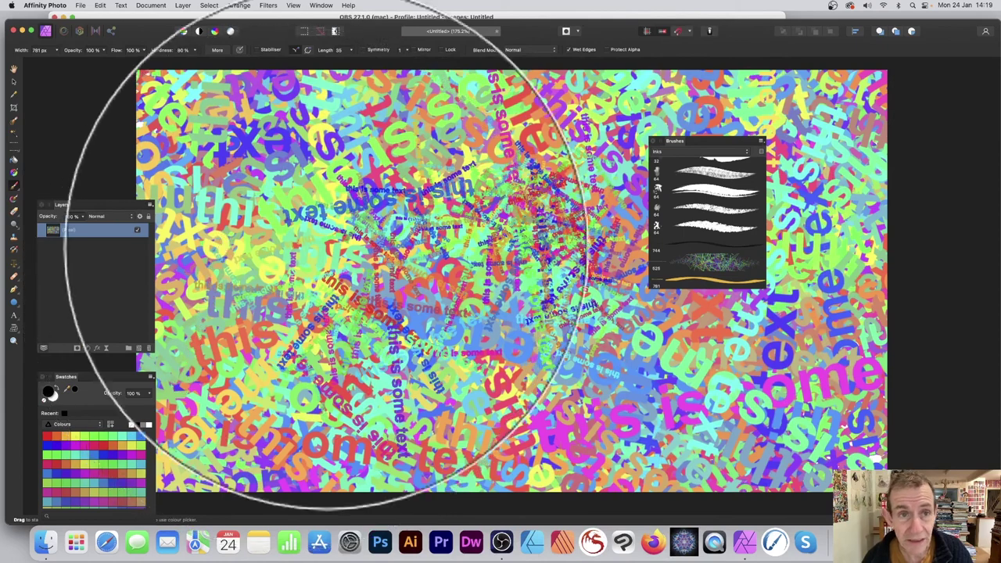
Leave the Blur filters unapplied and dab another burst of coloured text at the upper left.
click(266, 5)
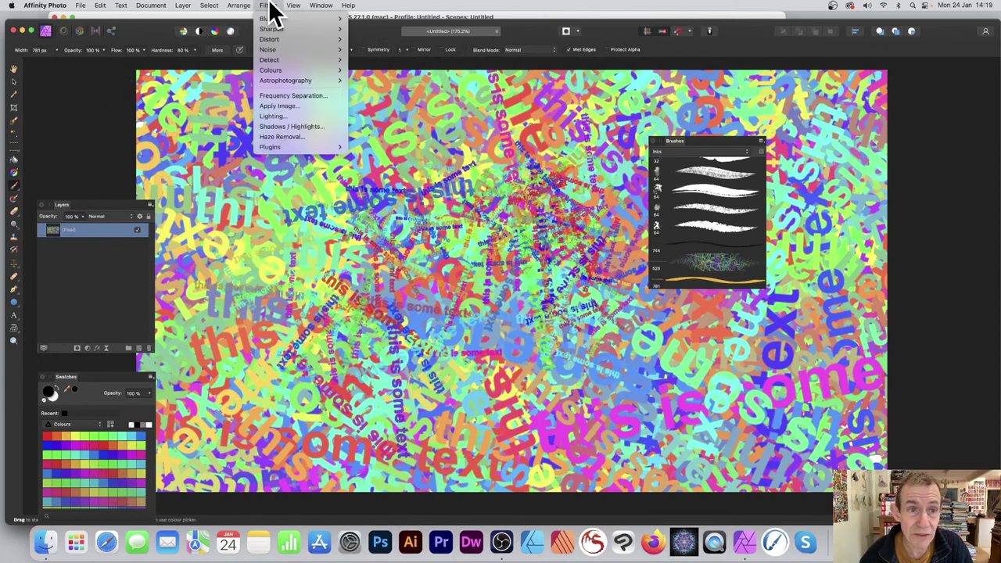
mouse_move(268, 21)
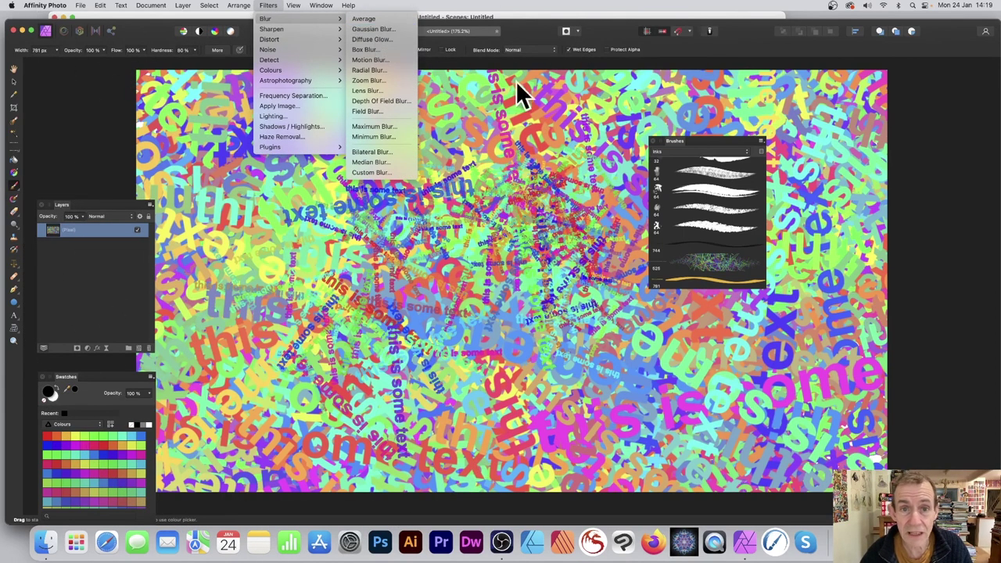
click(529, 35)
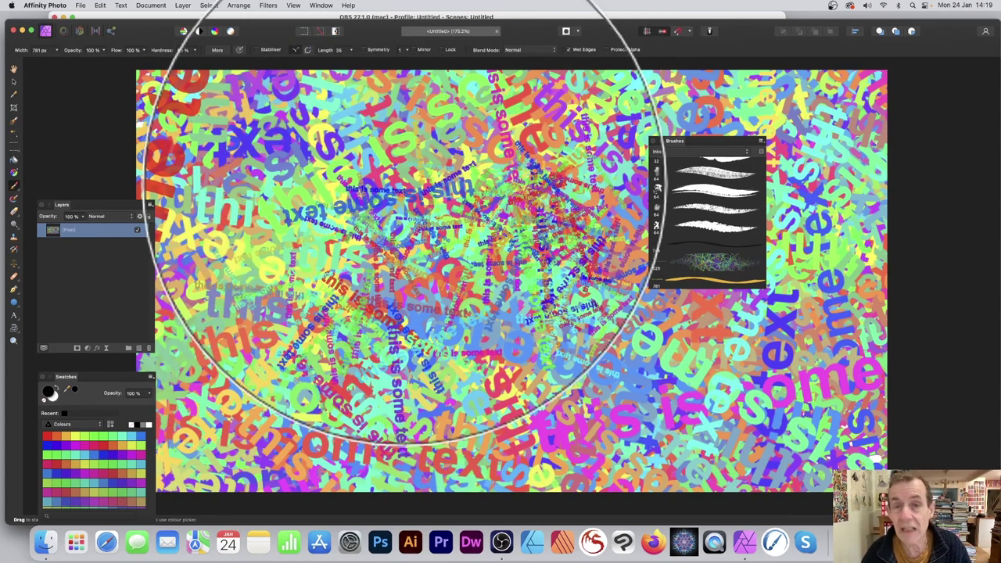
click(406, 221)
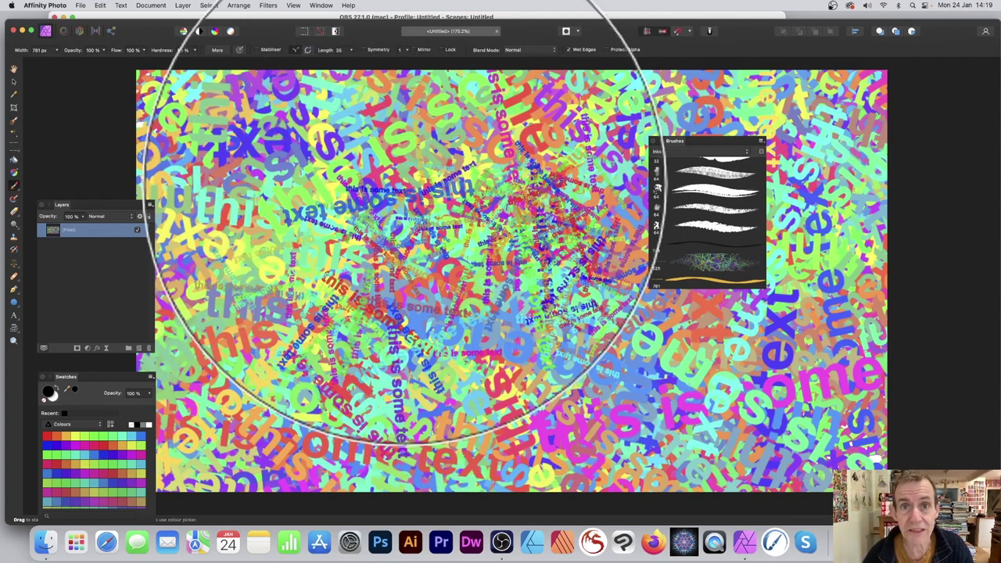